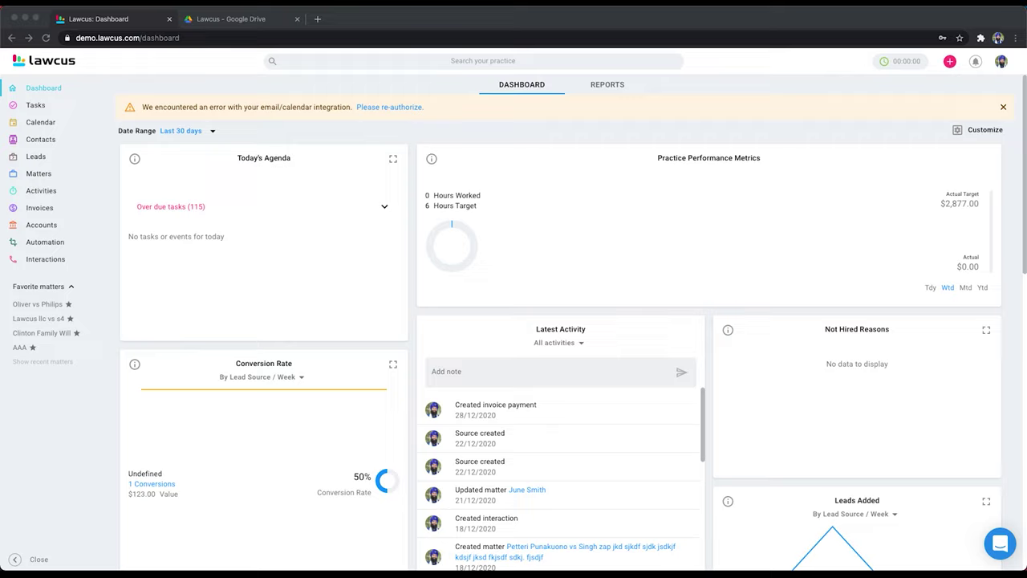
- Open Lawcus Settings from the avatar menu and expand Apps & Integrations in the sidebar
left_click(1005, 77)
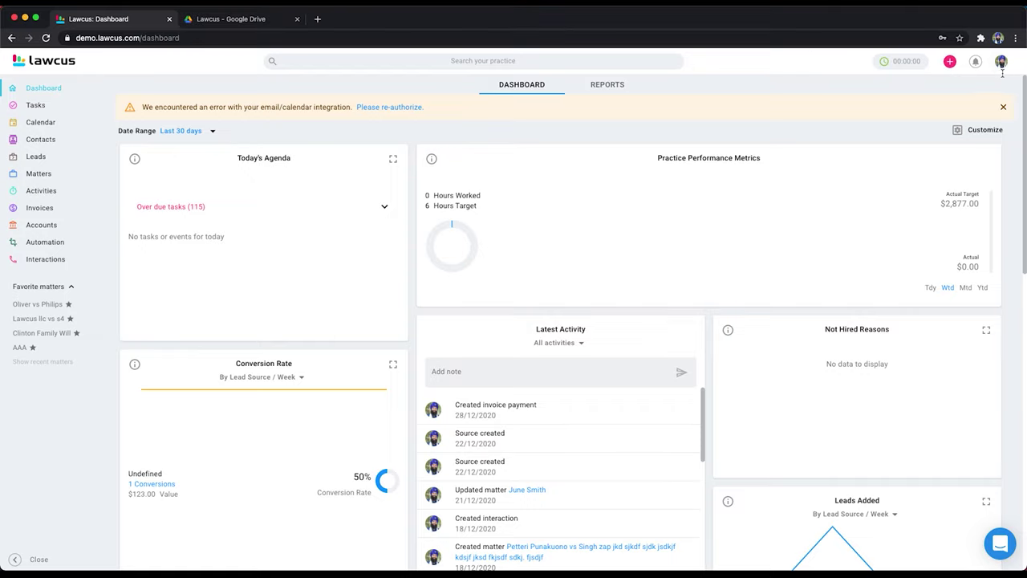
left_click(1003, 69)
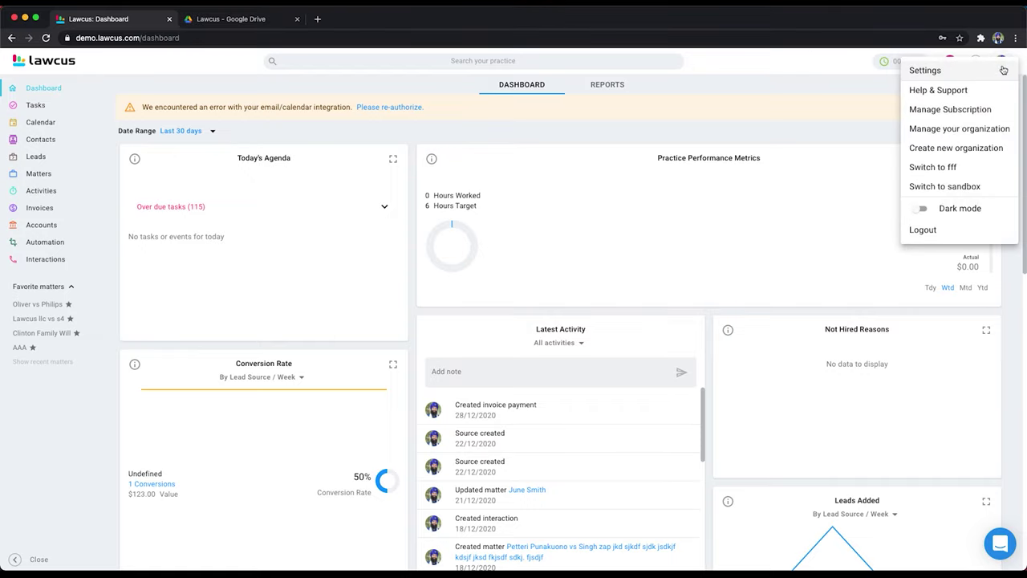
left_click(937, 72)
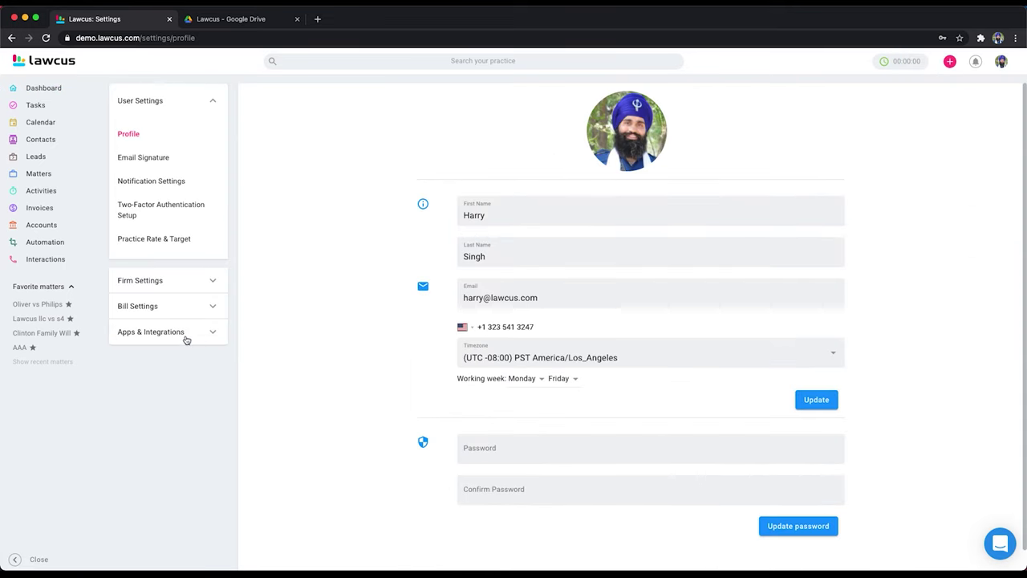
left_click(185, 338)
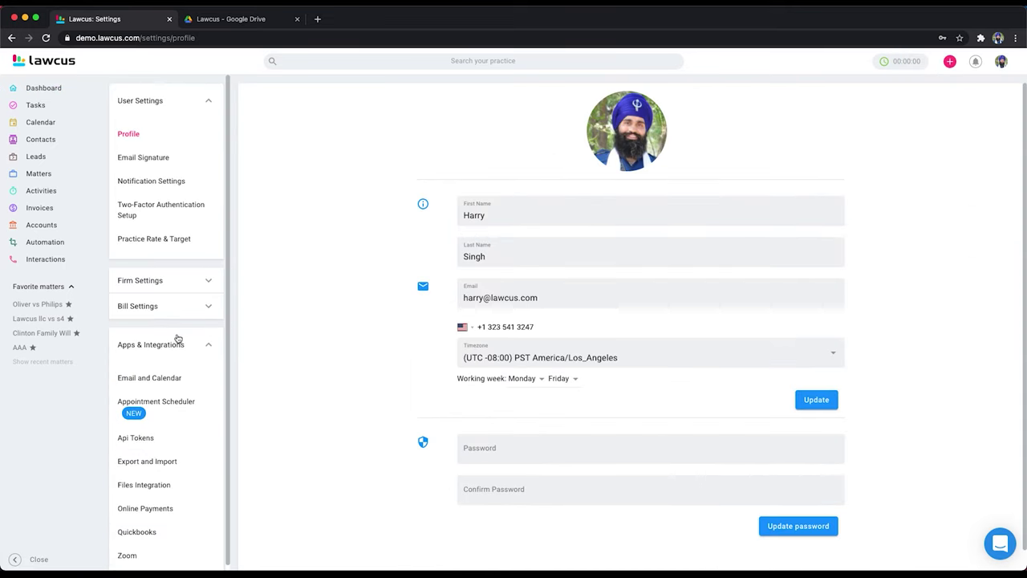
- Enable and authorize Google Drive under Files Integration
left_click(149, 484)
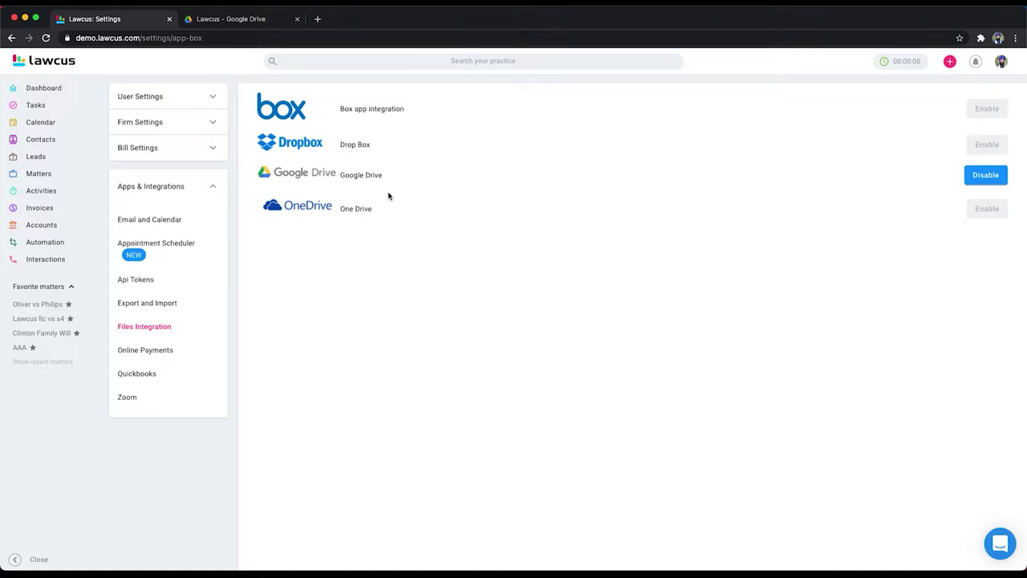
- Open the Oliver vs Philips matter from Favorite matters
left_click(43, 305)
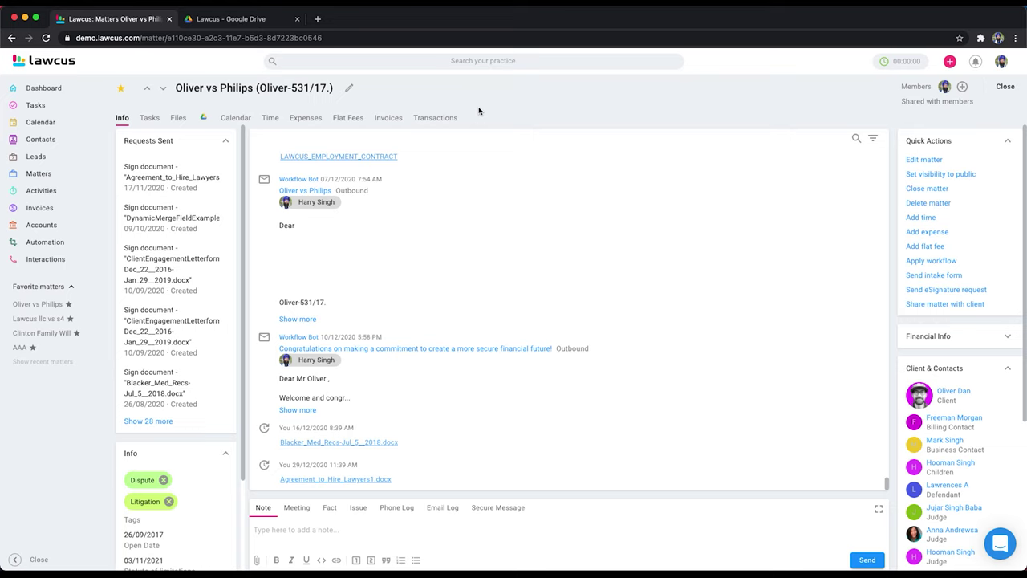
left_click(251, 12)
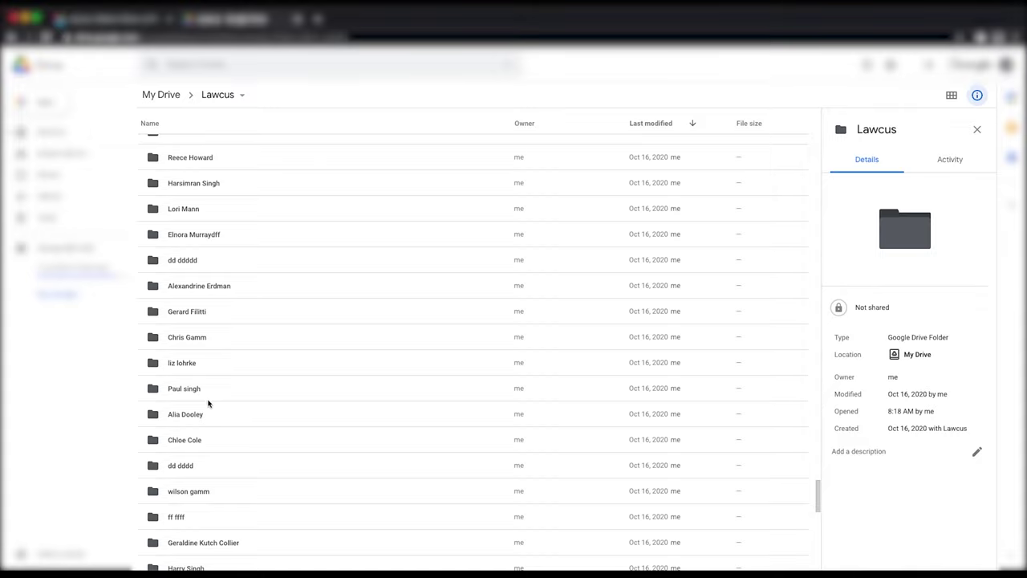
double_click(181, 416)
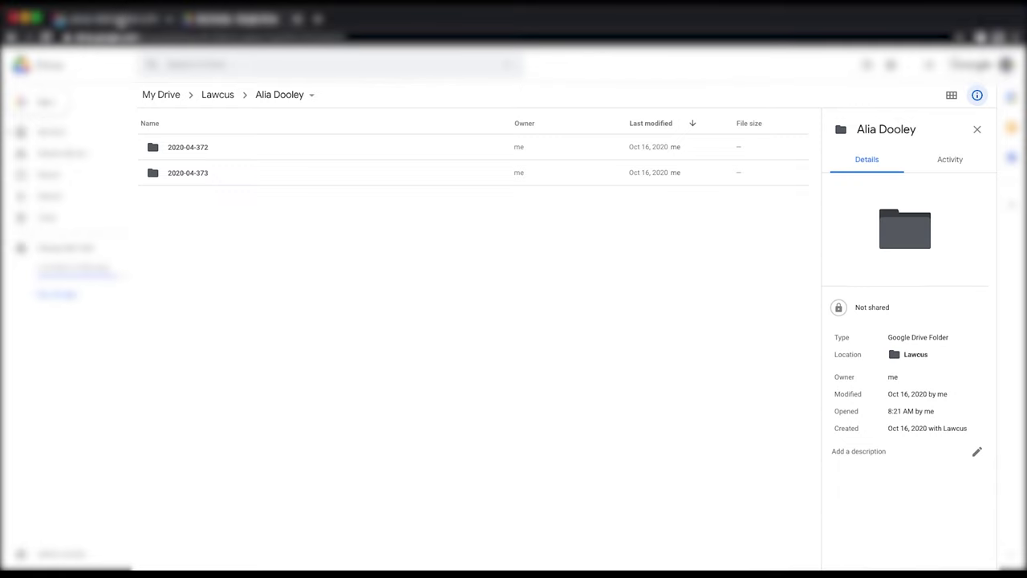
left_click(120, 19)
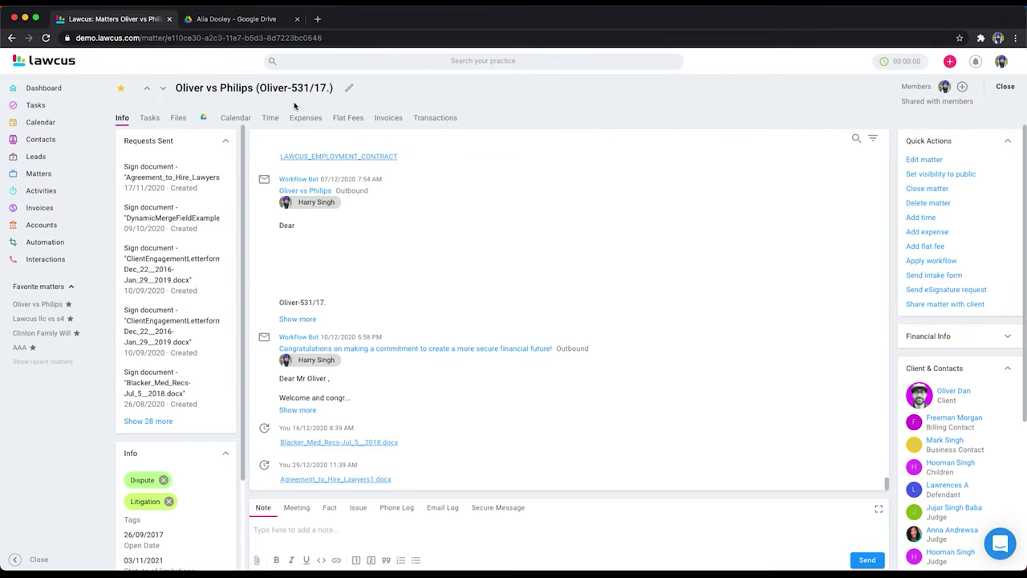
left_click(229, 19)
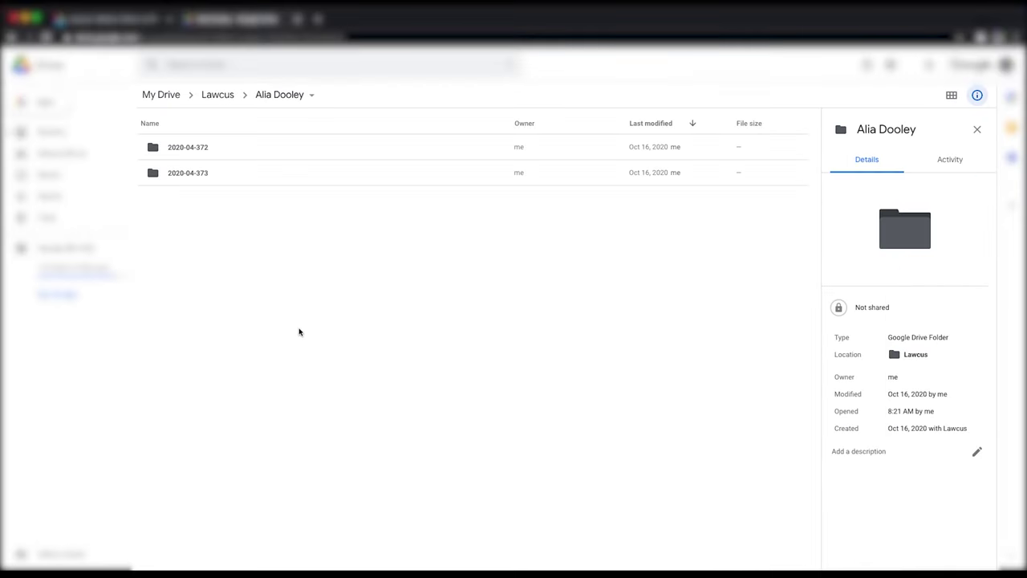
- Go back up to the Lawcus folder, check its actions menu, then return to Oliver vs Philips
left_click(223, 99)
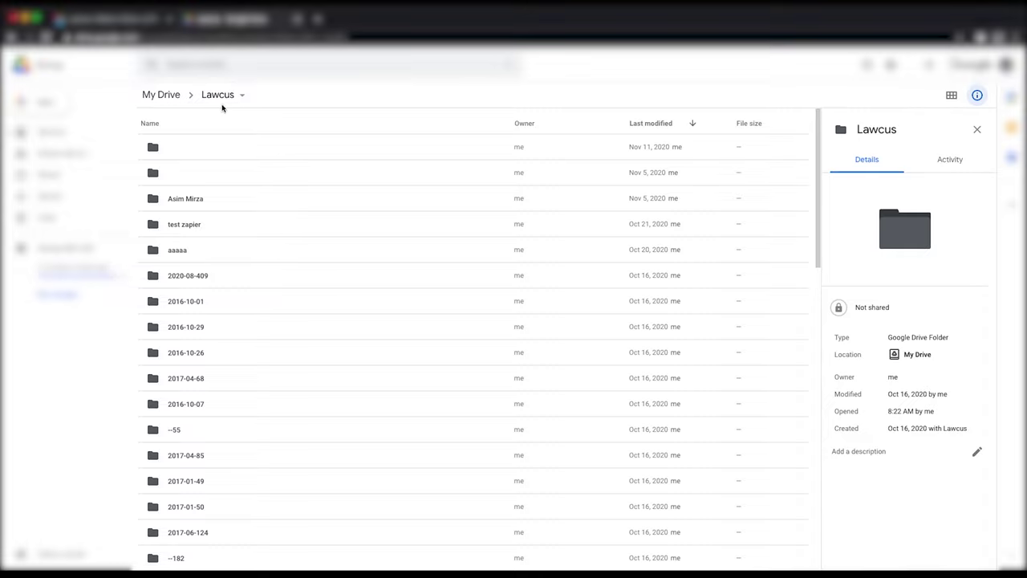
left_click(242, 95)
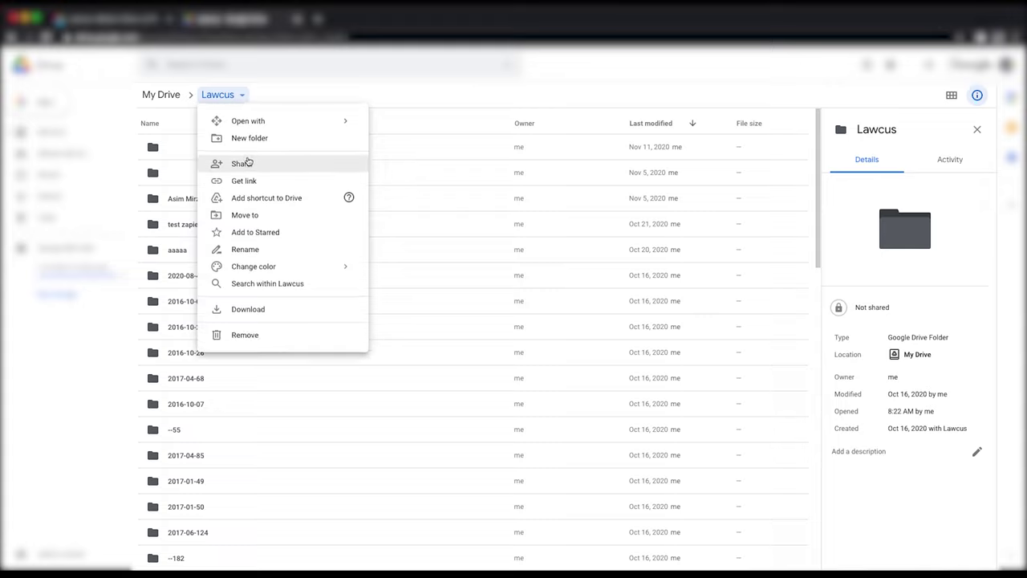
left_click(289, 96)
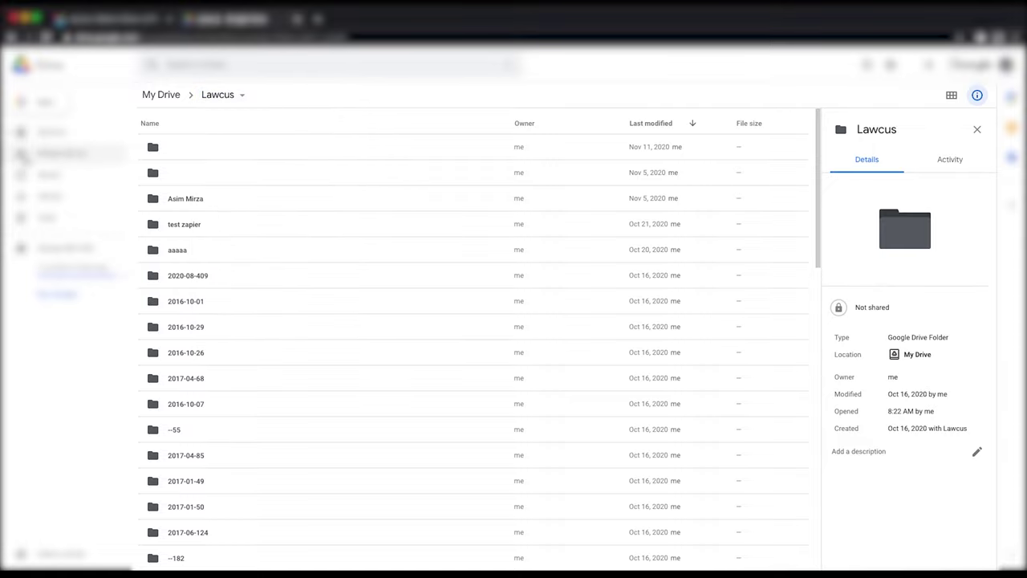
left_click(292, 92)
left_click(135, 21)
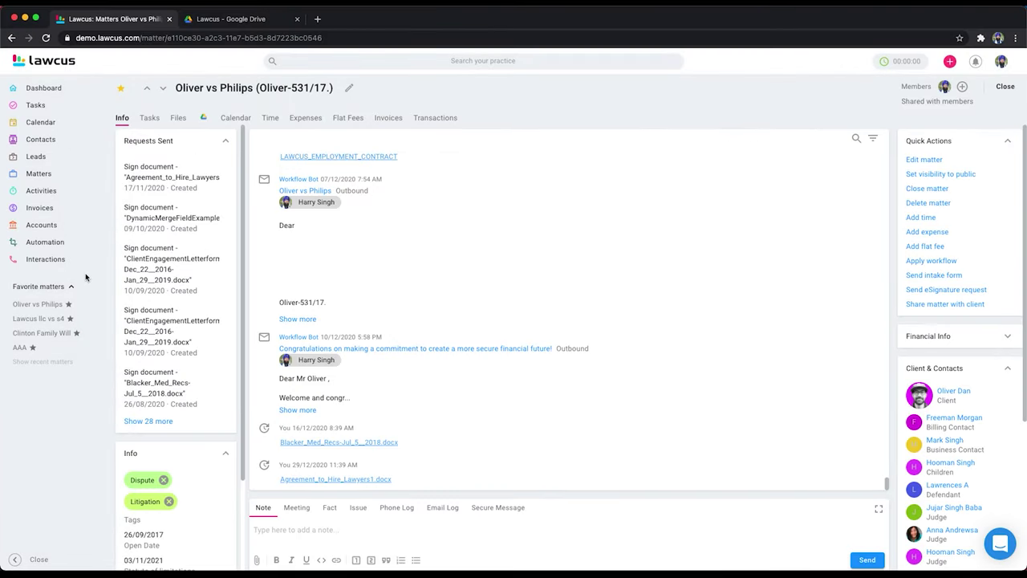
left_click(204, 120)
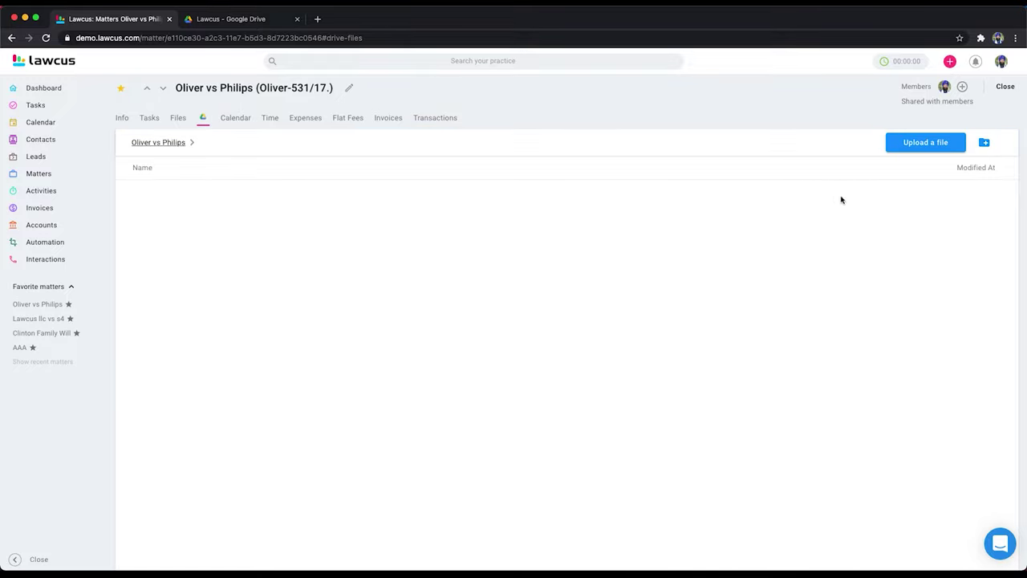
left_click(925, 146)
left_click_drag(329, 88, 259, 88)
right_click(273, 90)
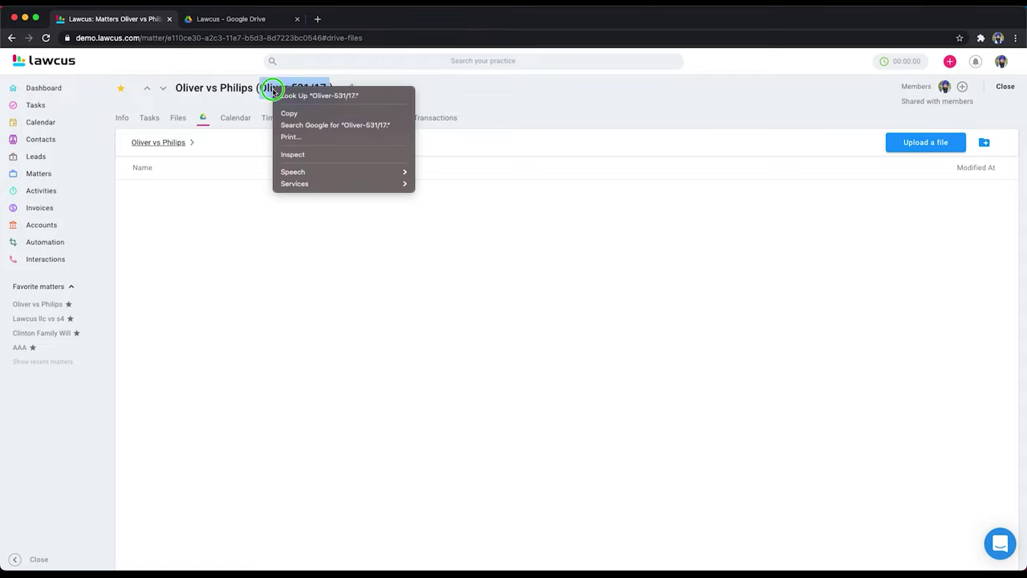
left_click(289, 113)
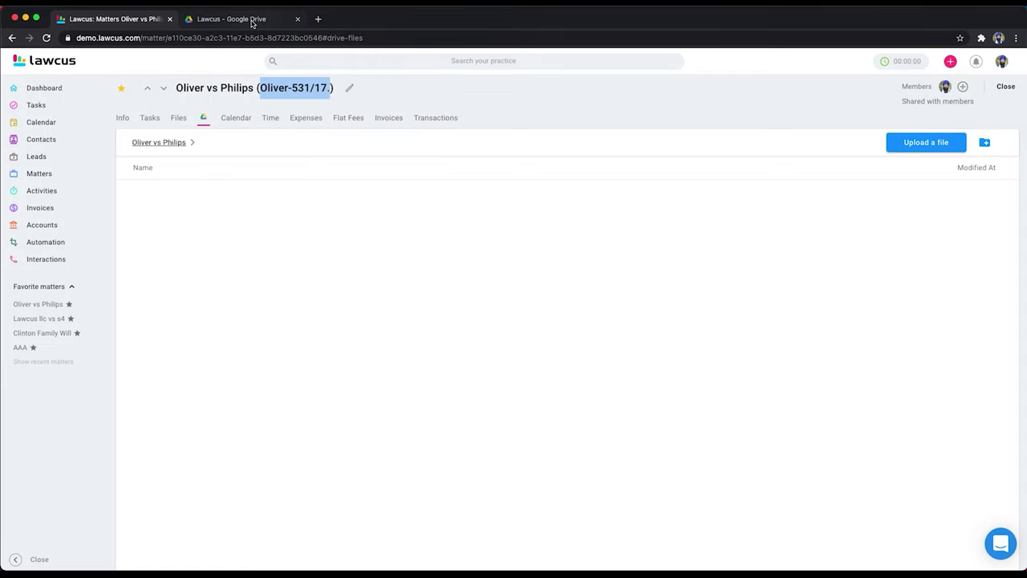
left_click(251, 21)
left_click(212, 70)
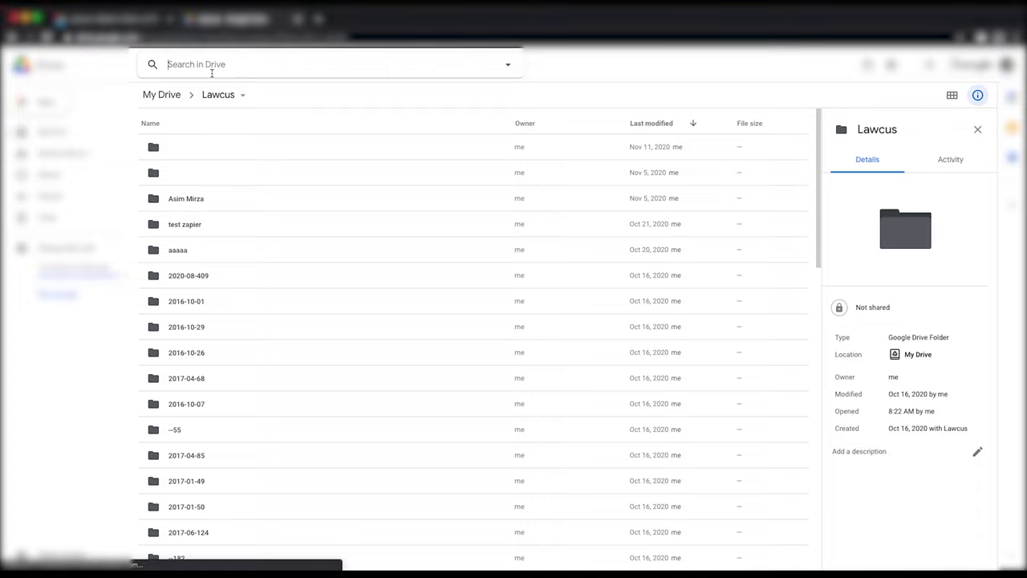
key("ctrl+v")
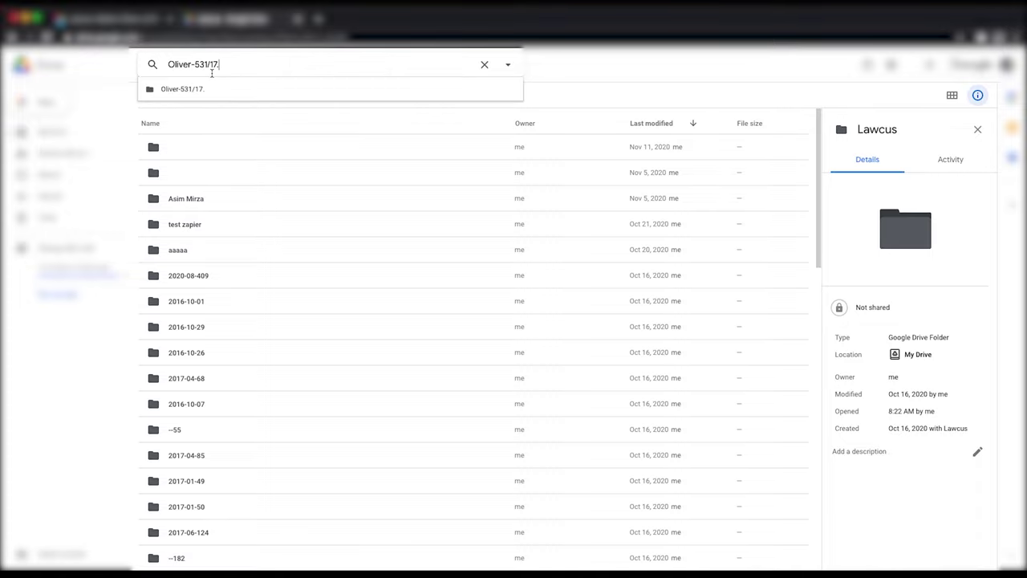
left_click(190, 89)
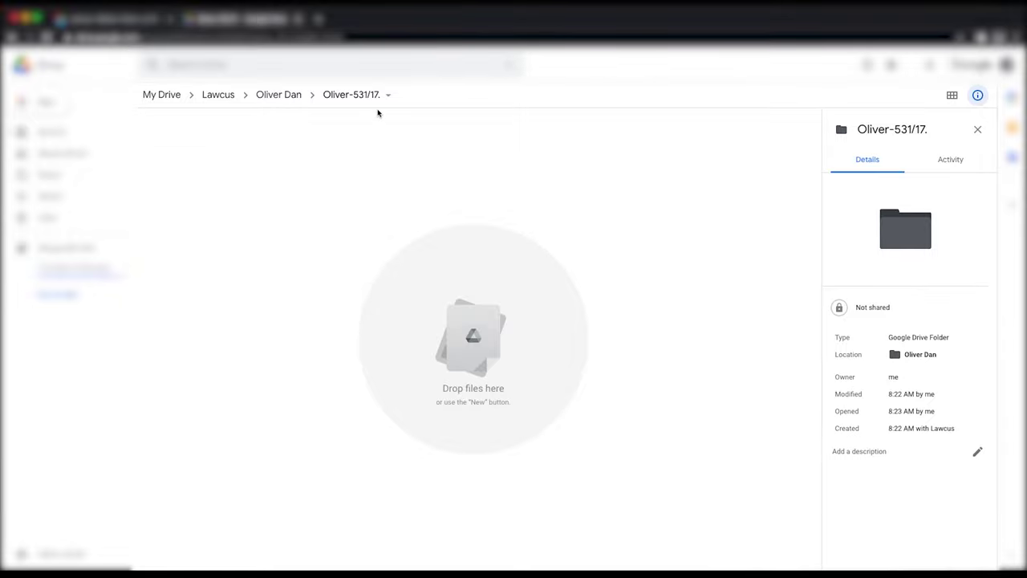
- Create a new folder named 'test' inside the Oliver-531/17. folder
left_click(390, 96)
left_click(380, 142)
type("test")
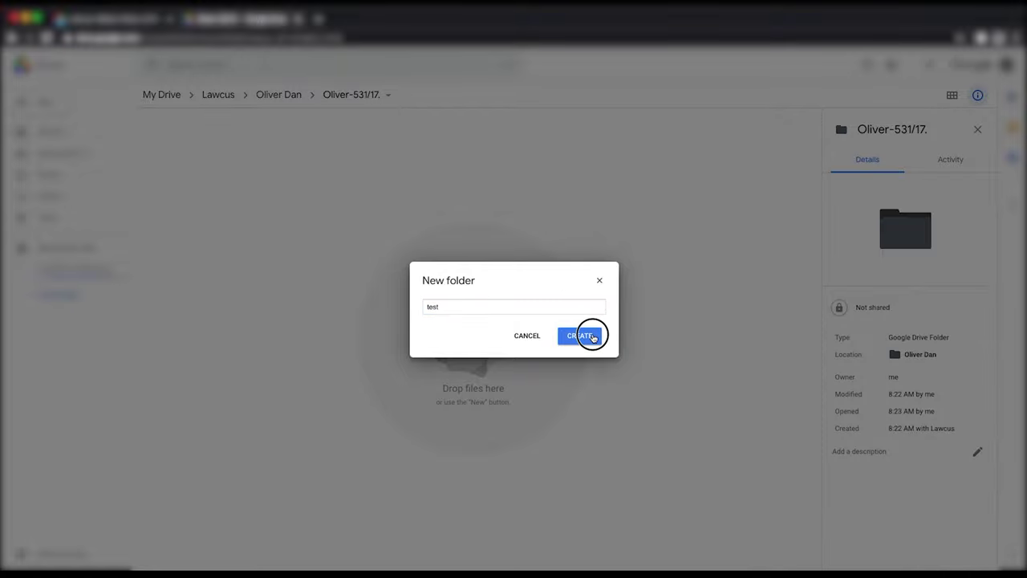
left_click(592, 337)
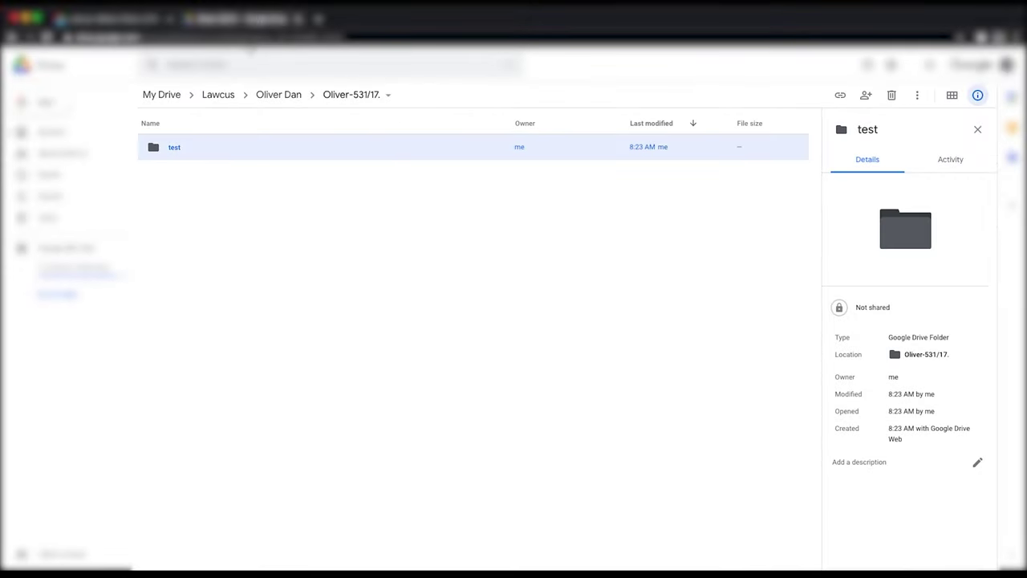
left_click(113, 21)
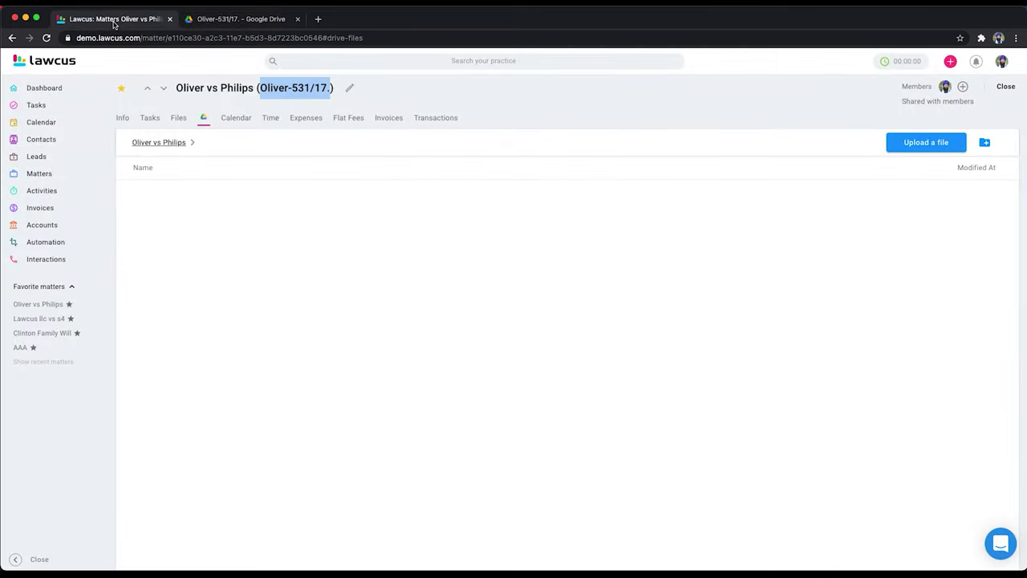
- Reload the matter, create 'test folder 2' in its Drive files, and confirm it in Google Drive
left_click(48, 38)
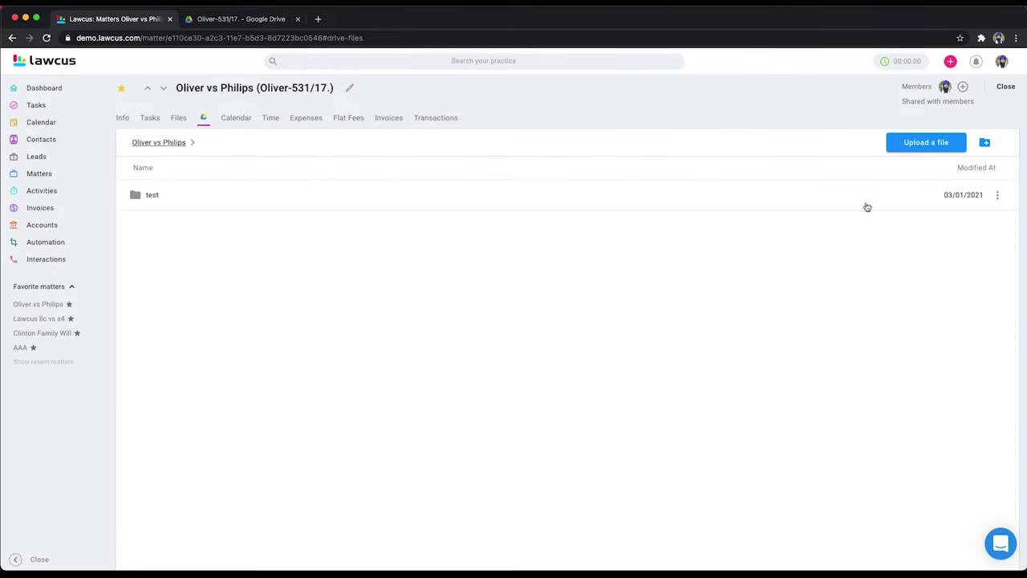
left_click(986, 144)
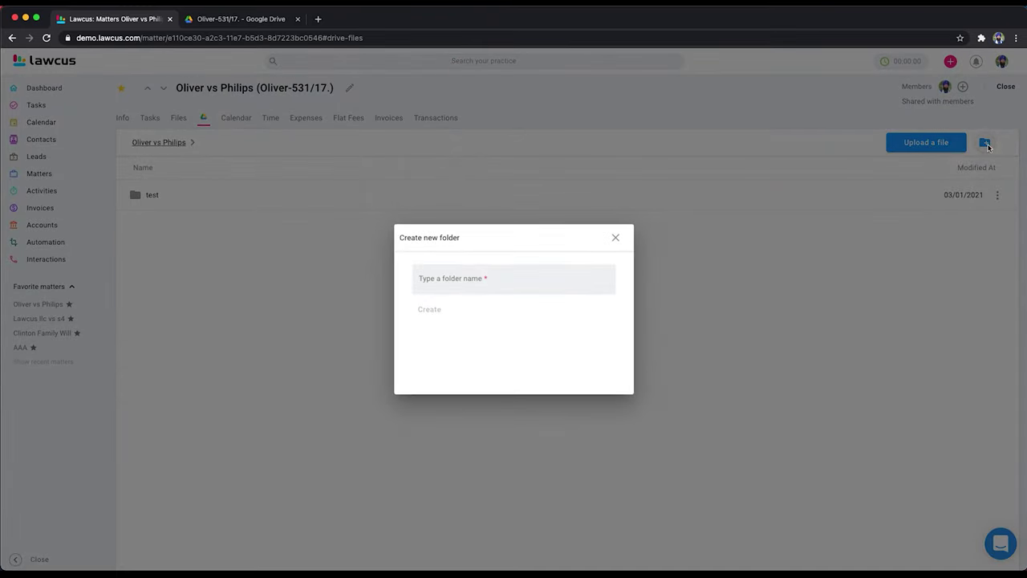
left_click(474, 284)
type("test folder 2")
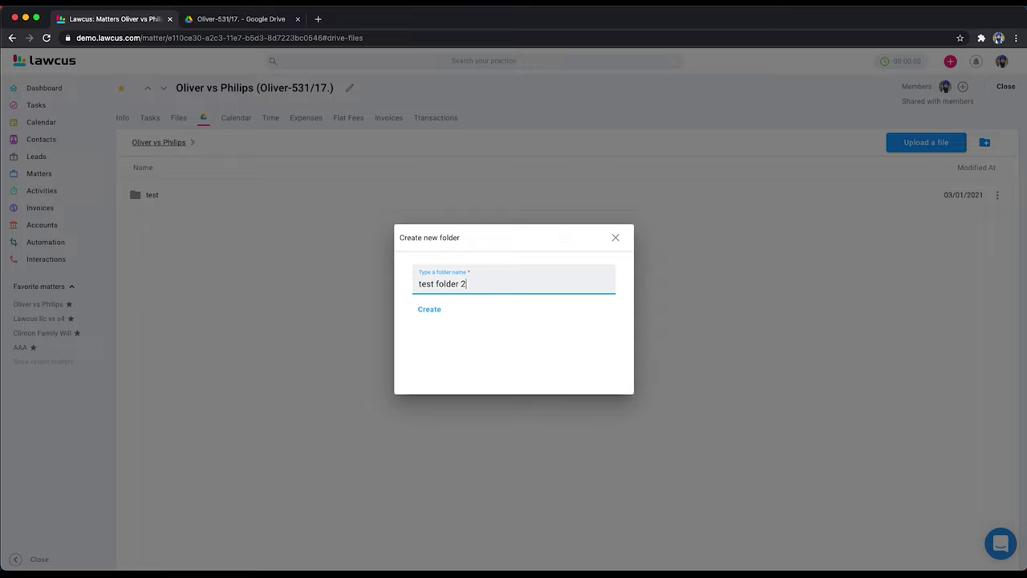
left_click(431, 312)
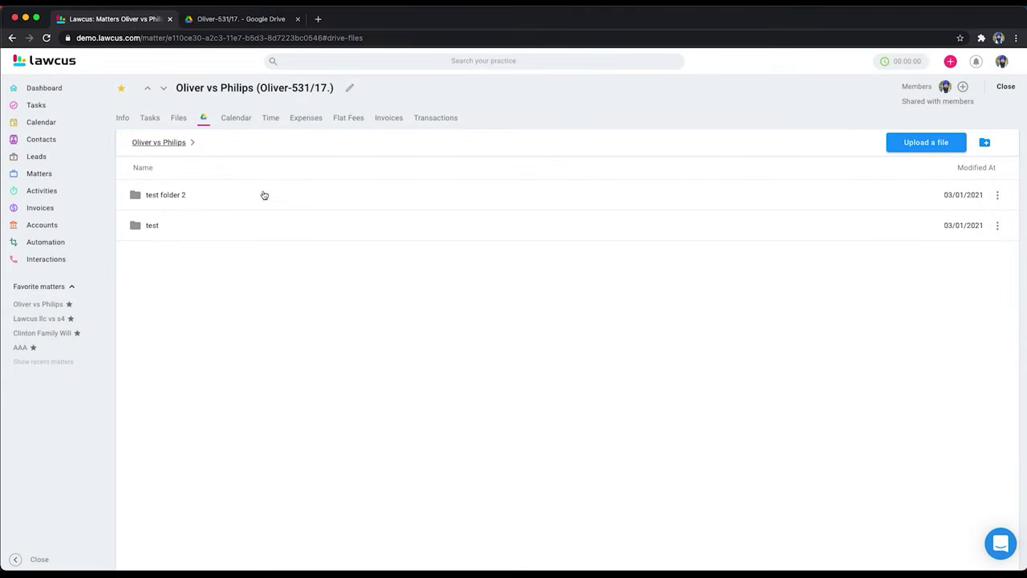
left_click(233, 20)
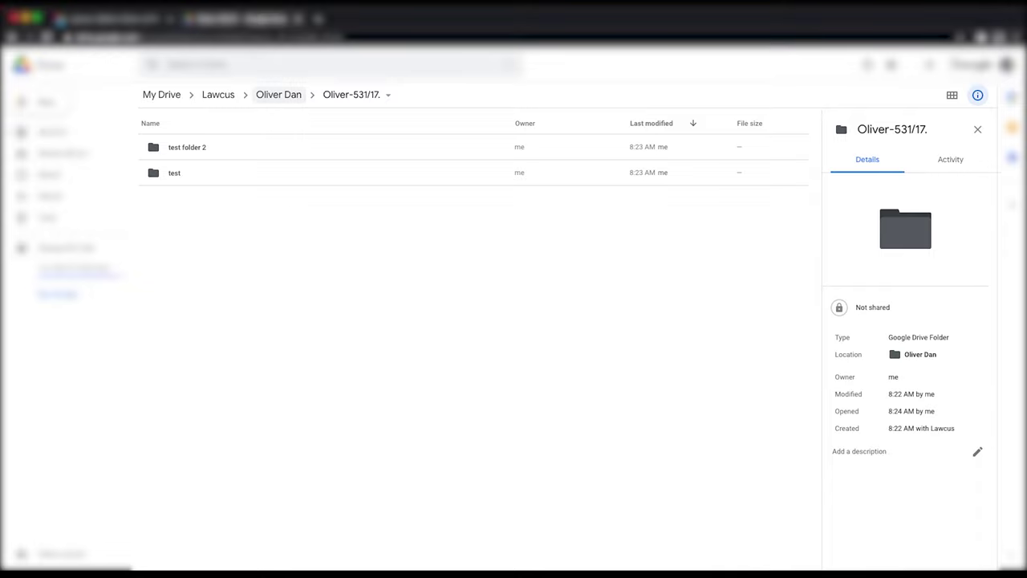
left_click(136, 20)
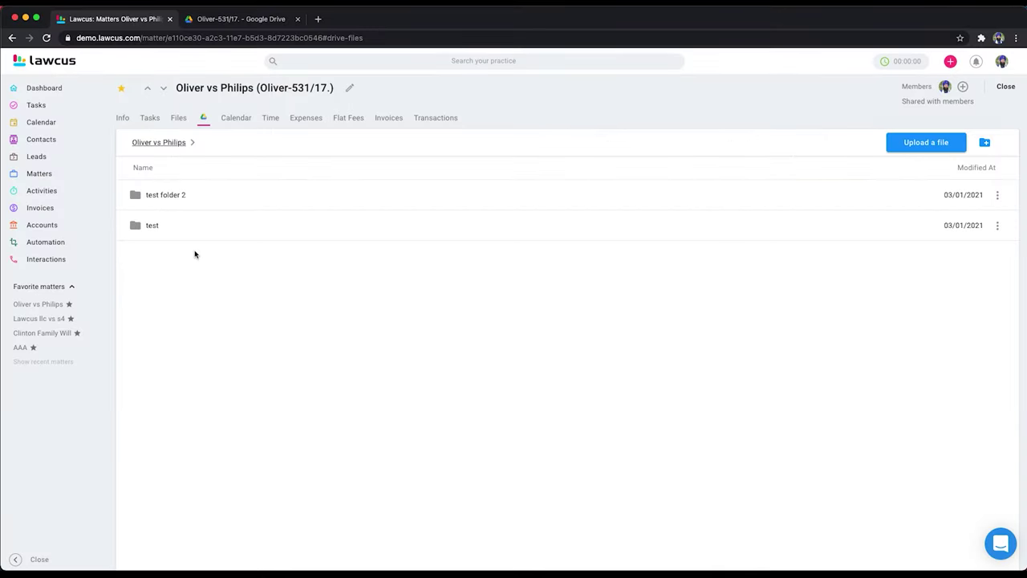
- Upload DynamicMergeFieldExampleDec 24, 2020.docx and check it in the Drive folder and document preview
left_click(924, 142)
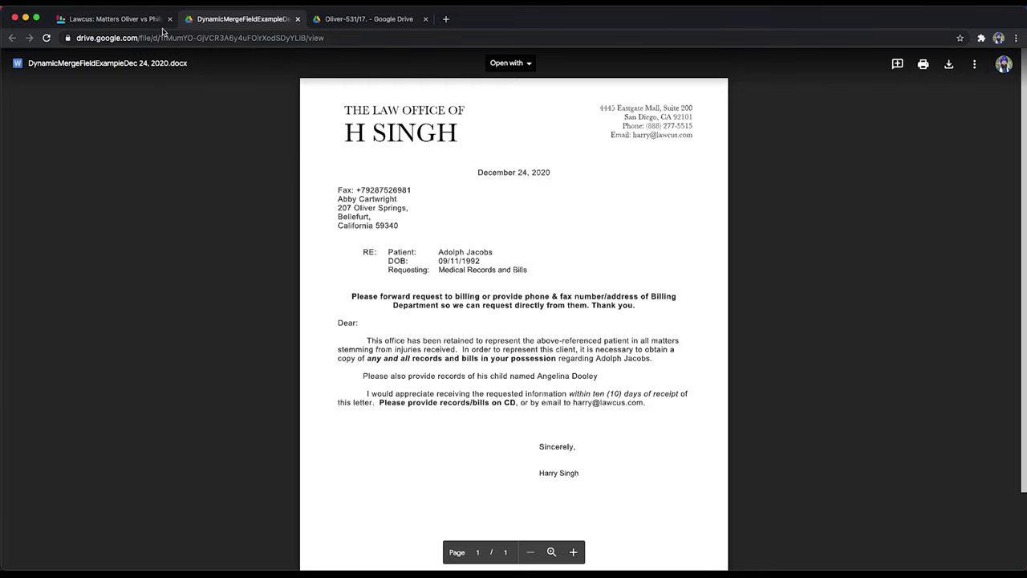
left_click(369, 19)
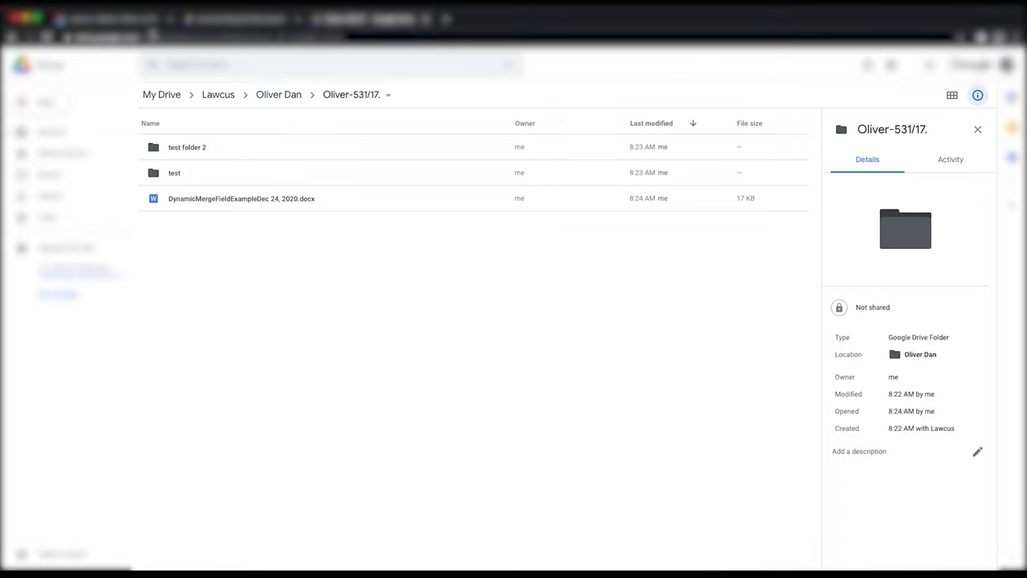
left_click(134, 27)
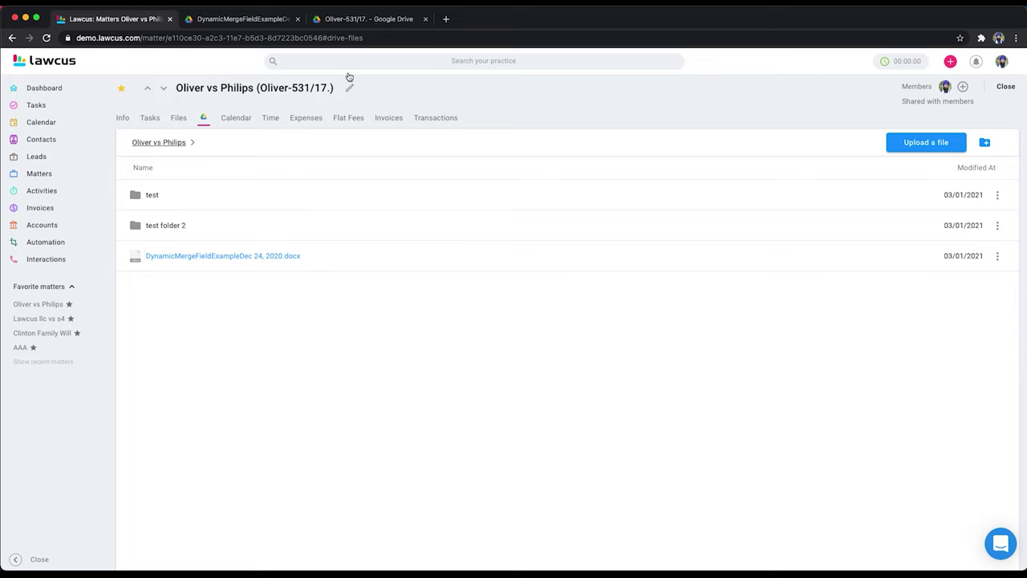
left_click(361, 22)
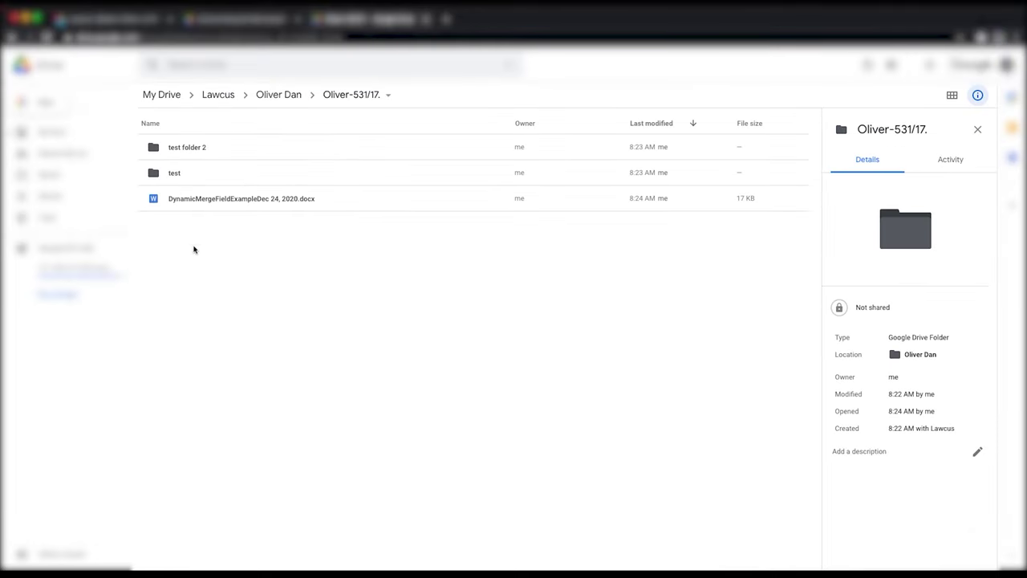
left_click(133, 24)
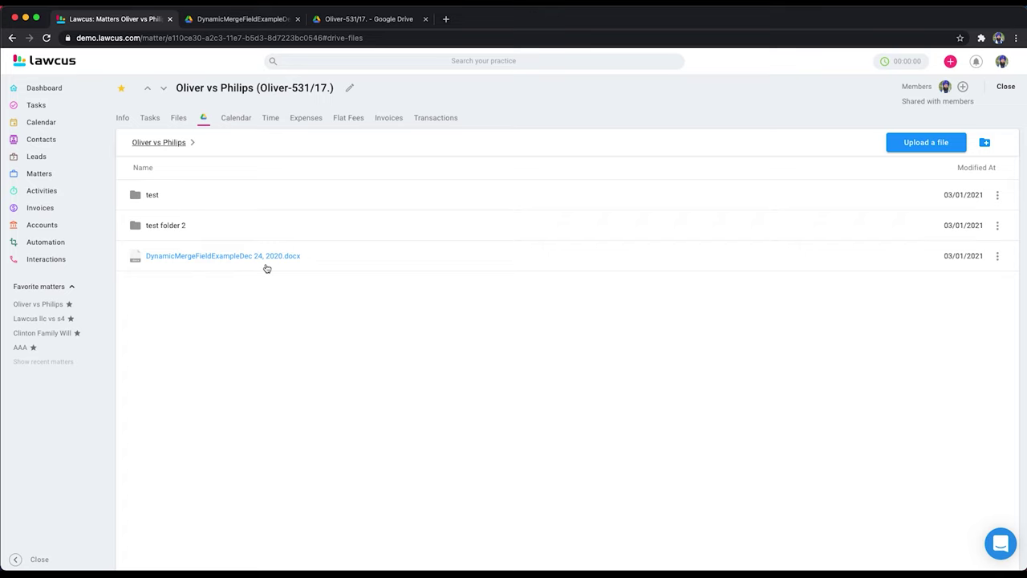
left_click(247, 22)
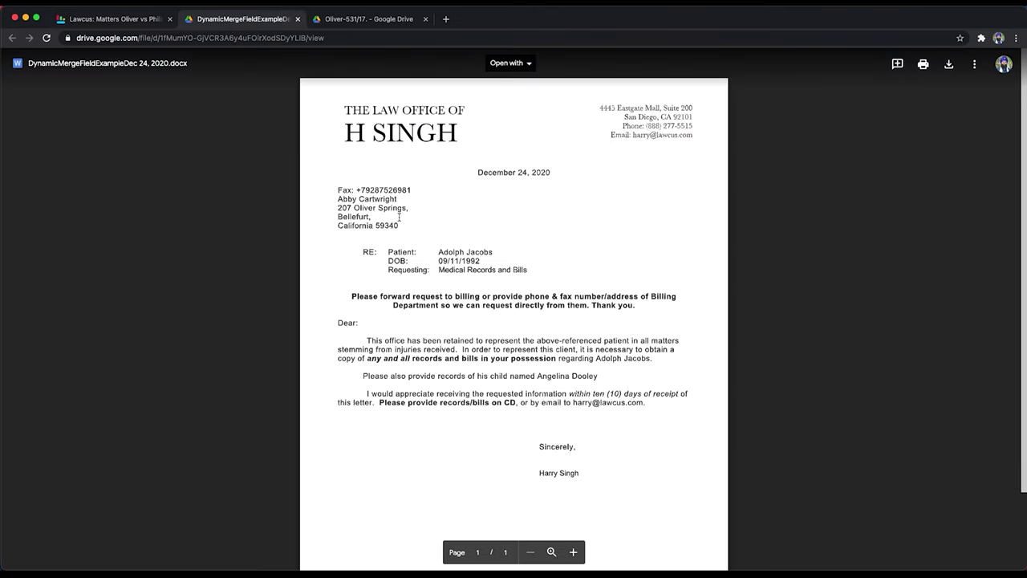
left_click(147, 19)
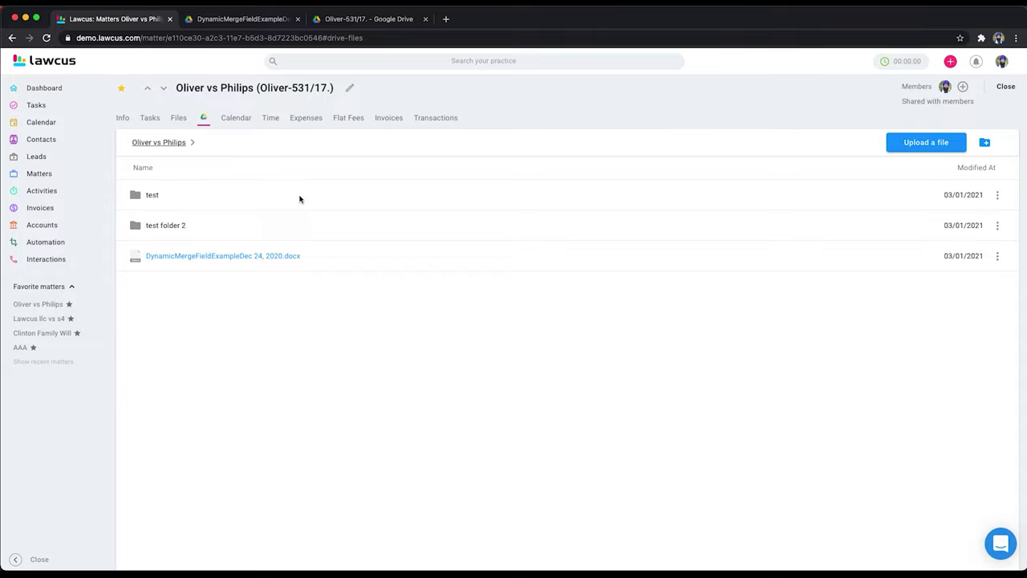